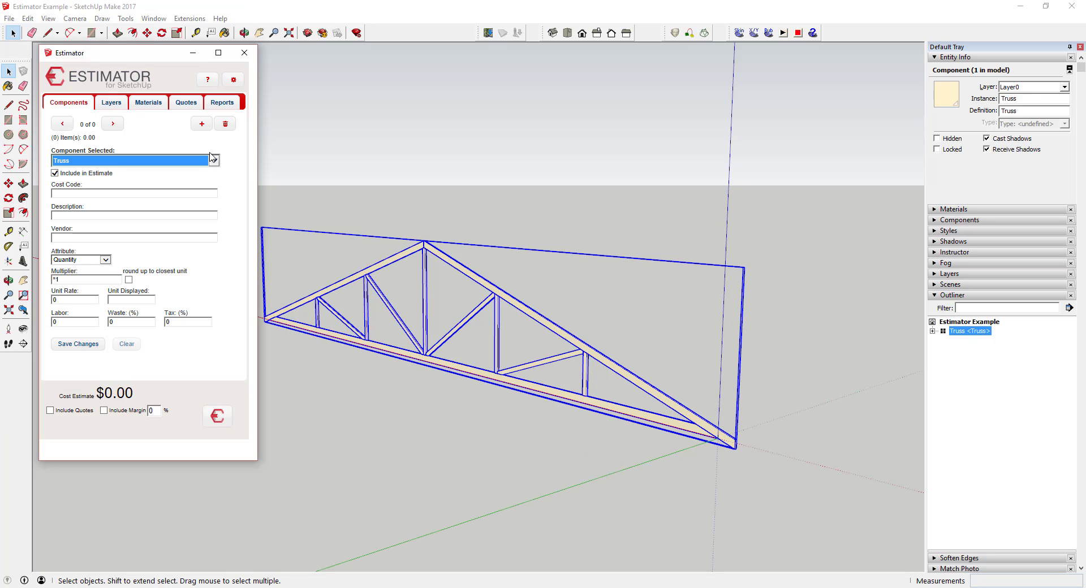
# Step: Give the truss a unit rate of 1500 and labour of 250, and save the changes
pyautogui.click(202, 124)
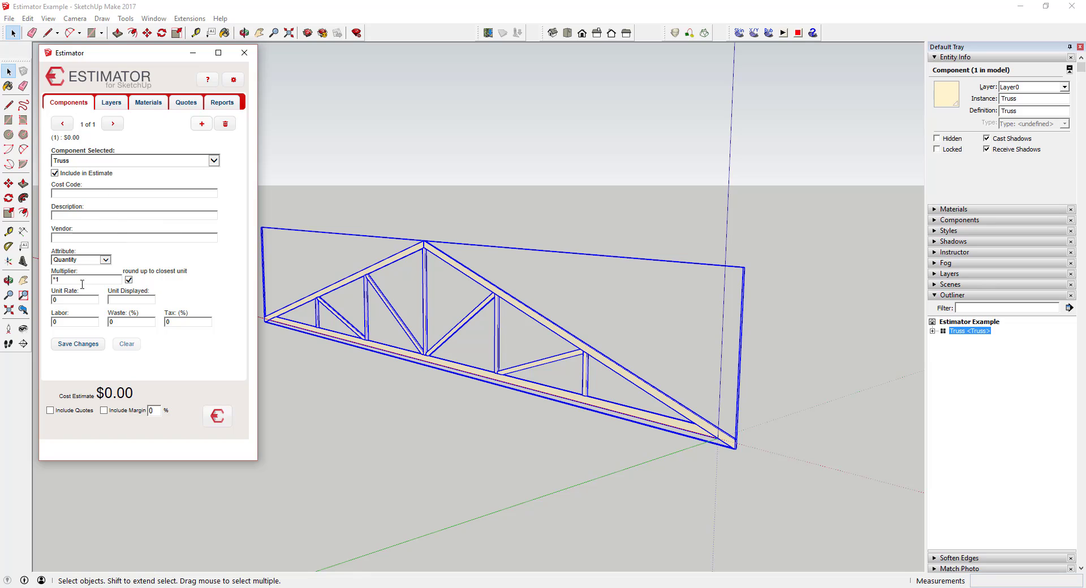
pyautogui.doubleClick(77, 301)
pyautogui.write('1500')
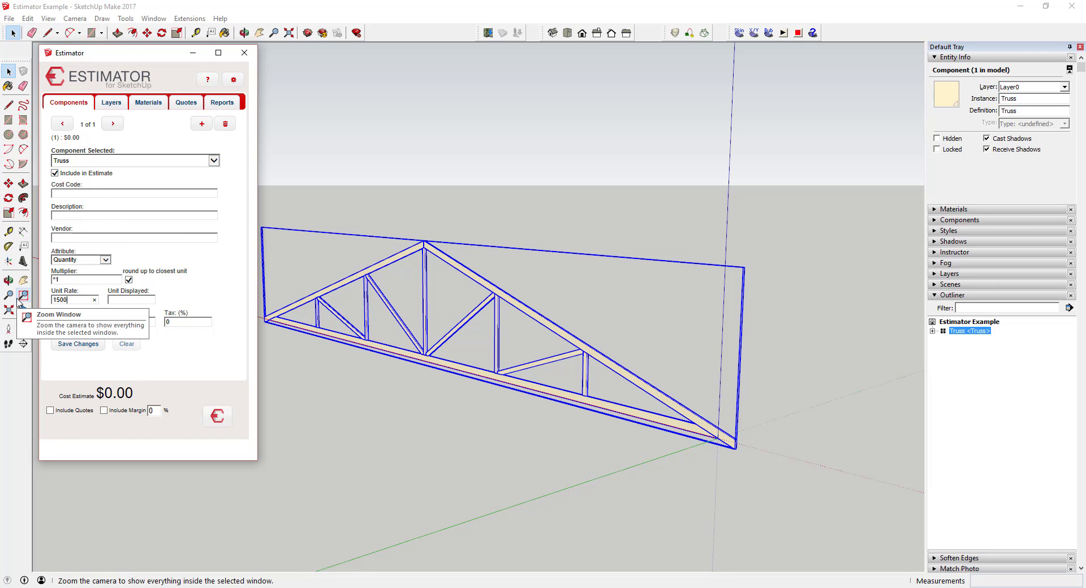
pyautogui.press('Tab')
pyautogui.write('250')
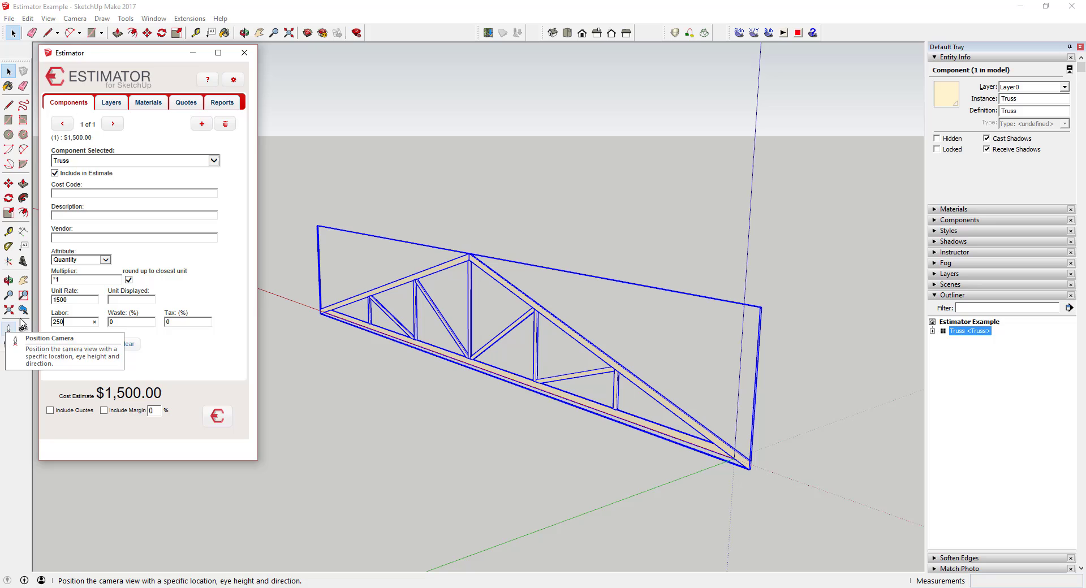
pyautogui.click(73, 344)
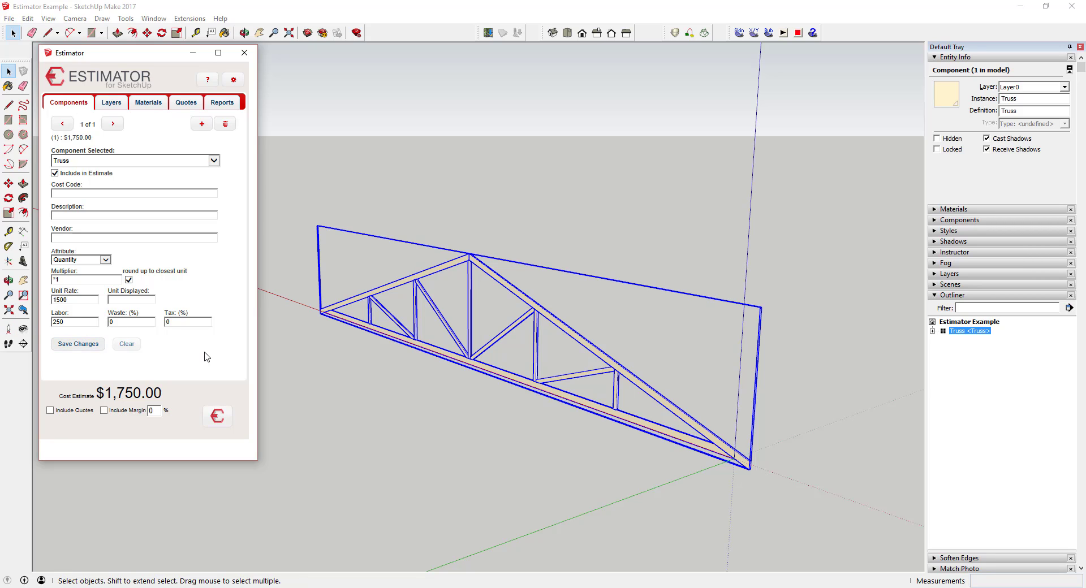
# Step: Copy the truss along the building to make six trusses
pyautogui.moveTo(711, 436); pyautogui.dragTo(735, 435, button='middle')
pyautogui.press('m')
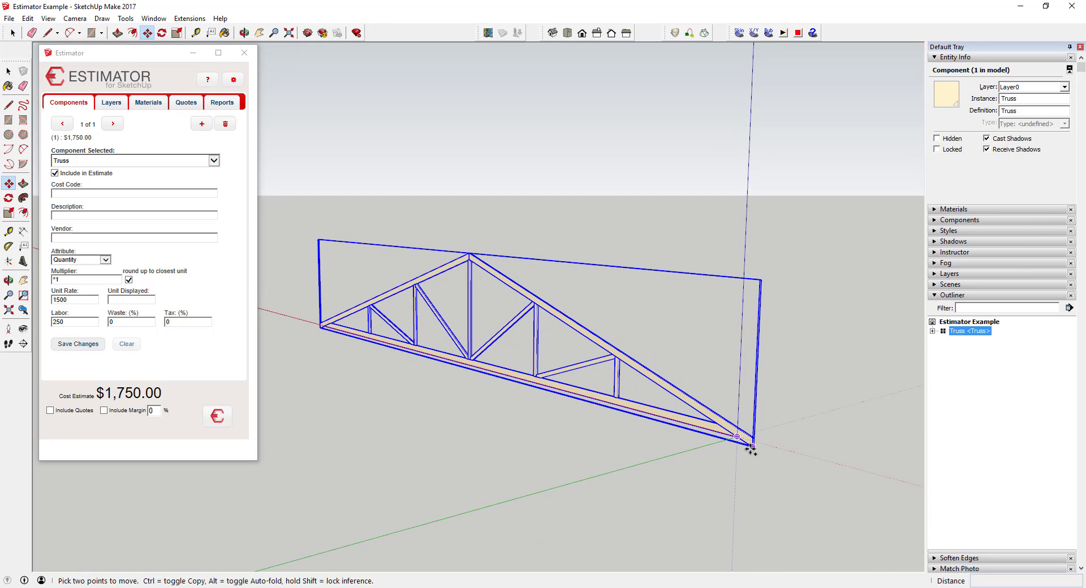
pyautogui.click(751, 450)
pyautogui.press('ctrl')
pyautogui.click(836, 437)
pyautogui.moveTo(836, 437); pyautogui.dragTo(848, 484, button='middle')
pyautogui.press('space')
# Step: Select all six trusses, refresh their estimate, and assign cost code 3140 - Trusses
pyautogui.moveTo(848, 485); pyautogui.dragTo(404, 211)
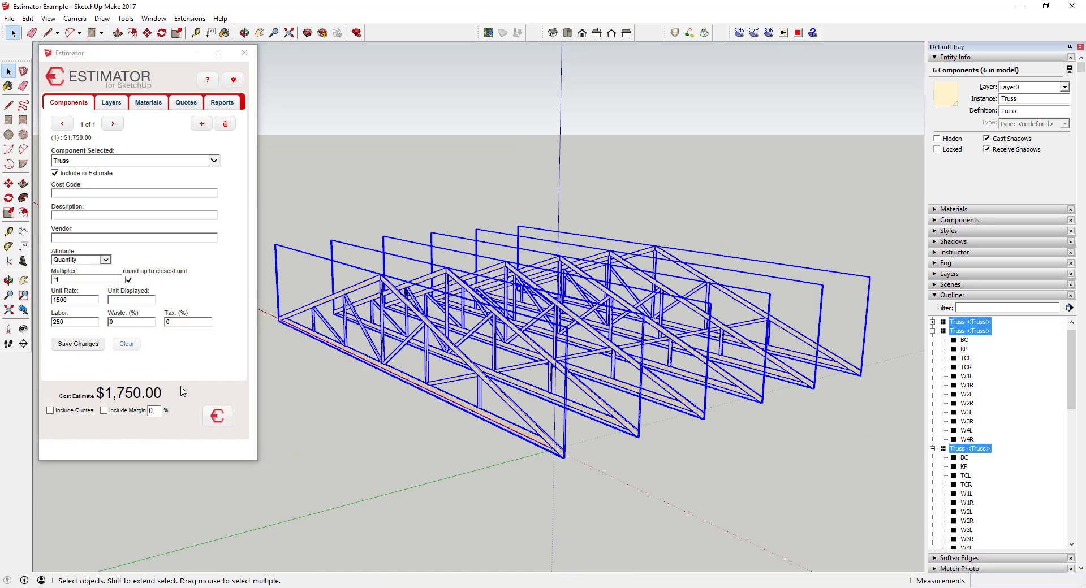
pyautogui.click(212, 418)
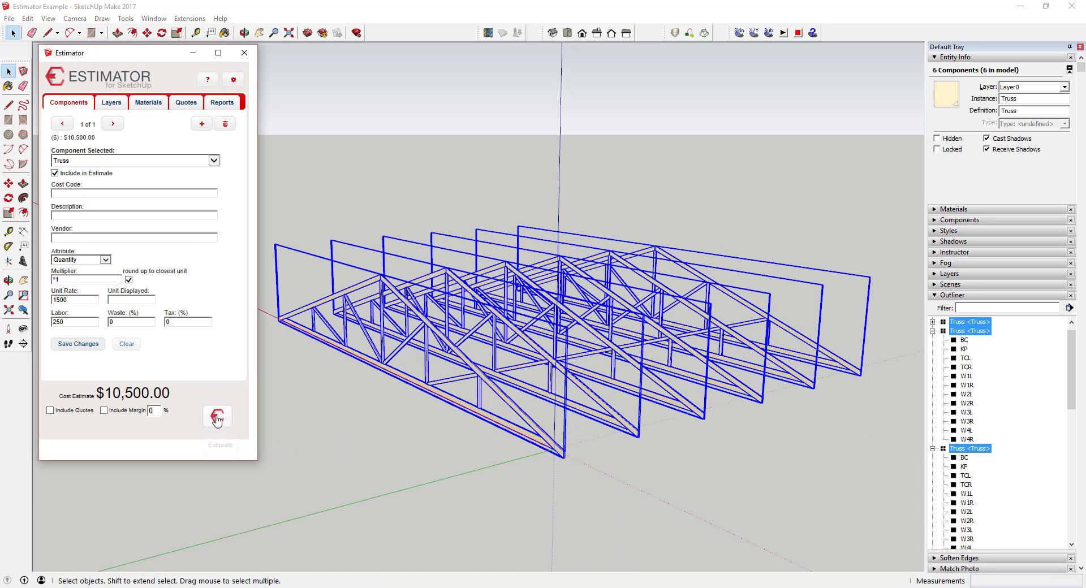
pyautogui.click(77, 193)
pyautogui.write('Truss')
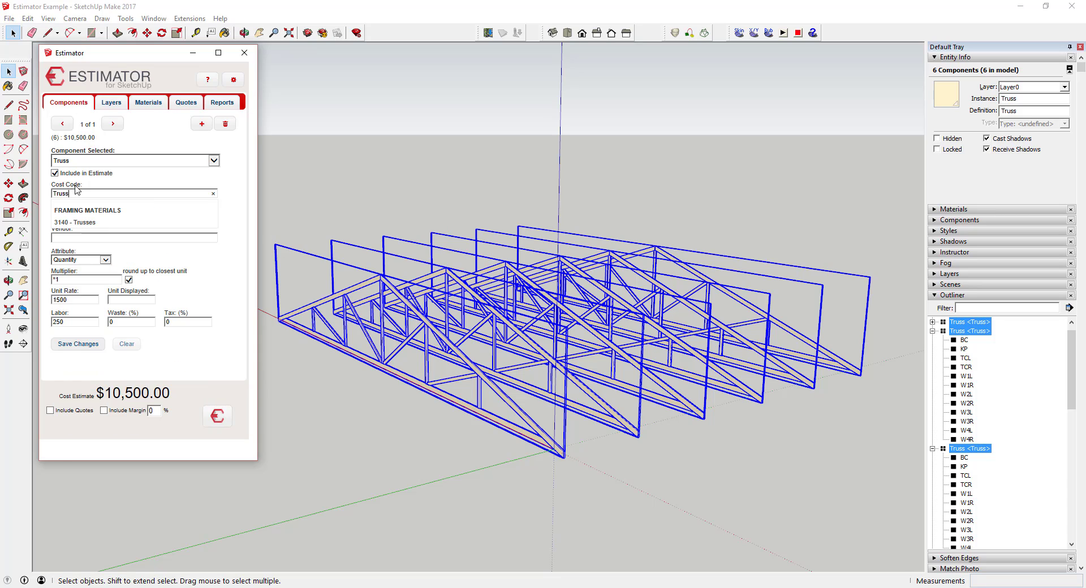
pyautogui.click(75, 222)
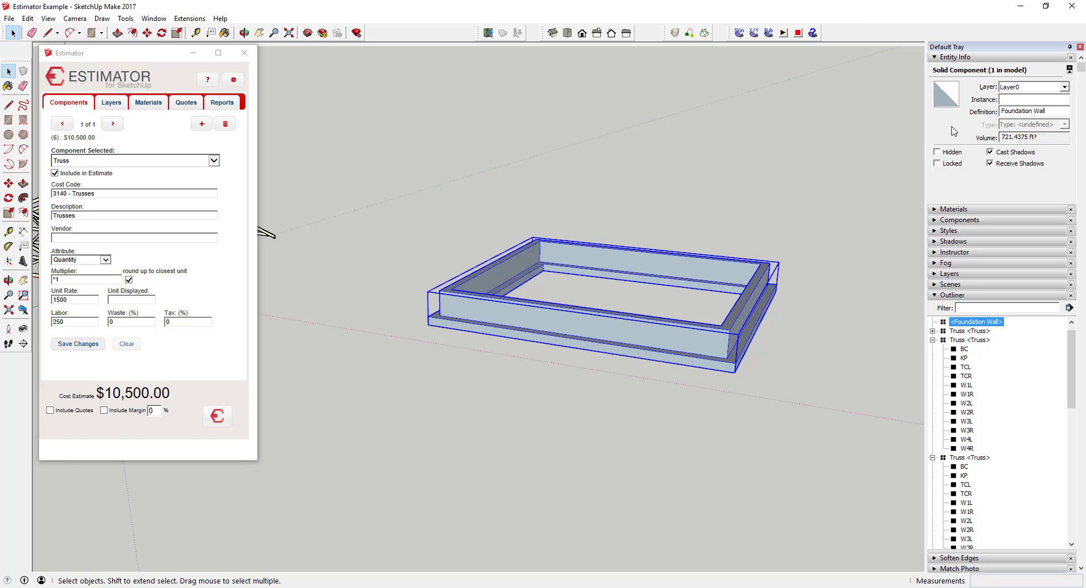
# Step: Load the foundation wall and assign it cost code 2100 - Footings and Foundations
pyautogui.click(190, 221)
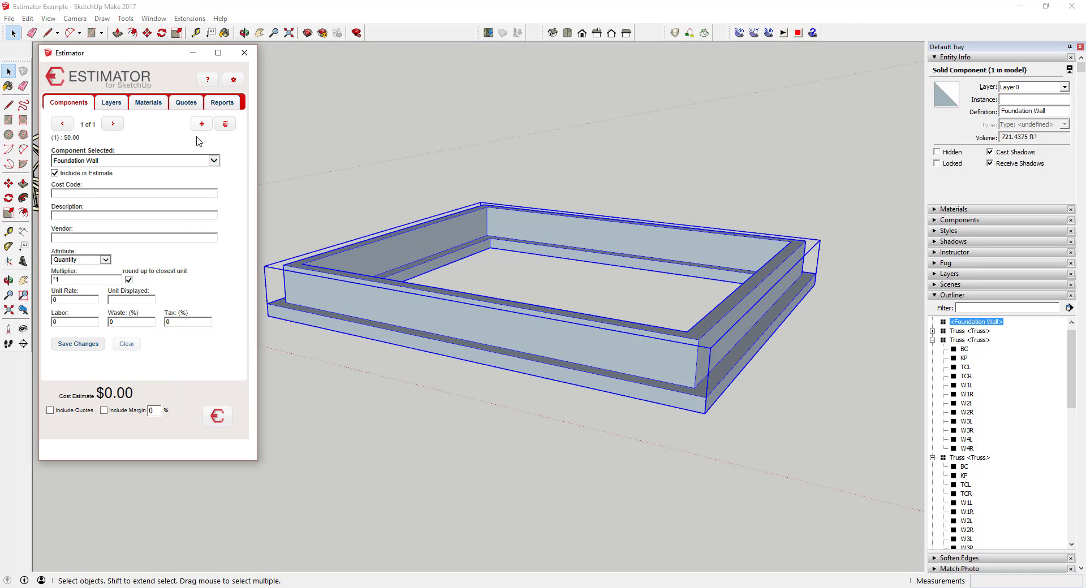
pyautogui.click(128, 161)
pyautogui.click(114, 194)
pyautogui.write('foundation')
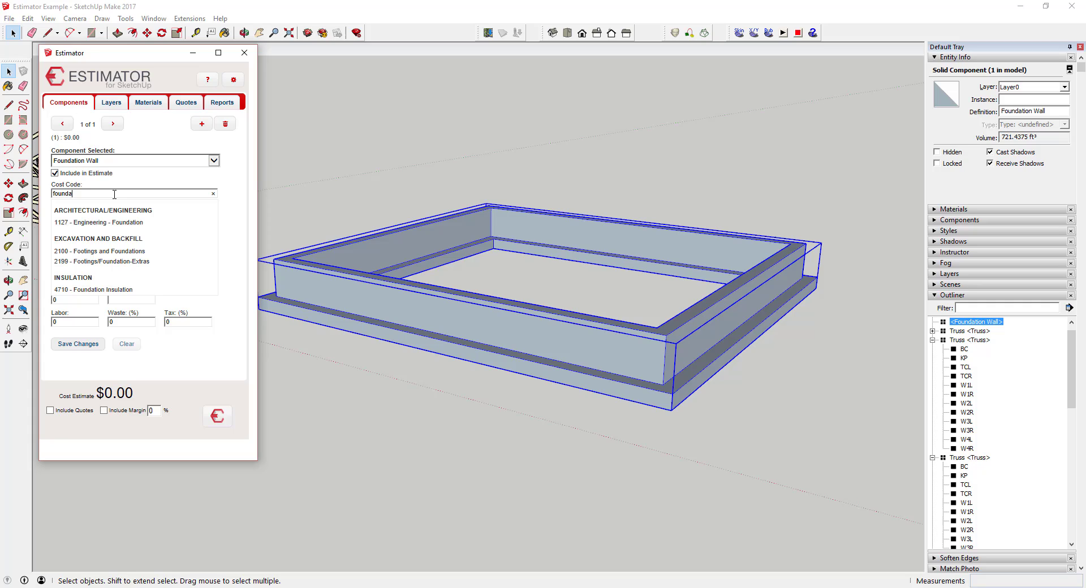
pyautogui.click(93, 251)
# Step: Describe it as Concrete Foundation in Yard³ at 950, 10% waste, 5.3% tax, and save
pyautogui.write('Concrete Foundation')
pyautogui.click(76, 259)
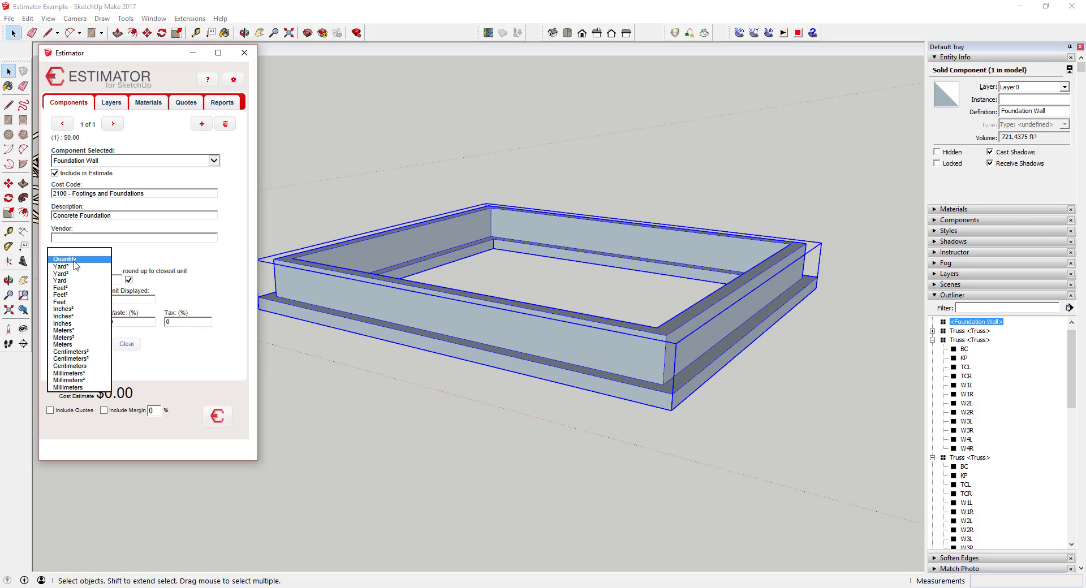
pyautogui.click(72, 267)
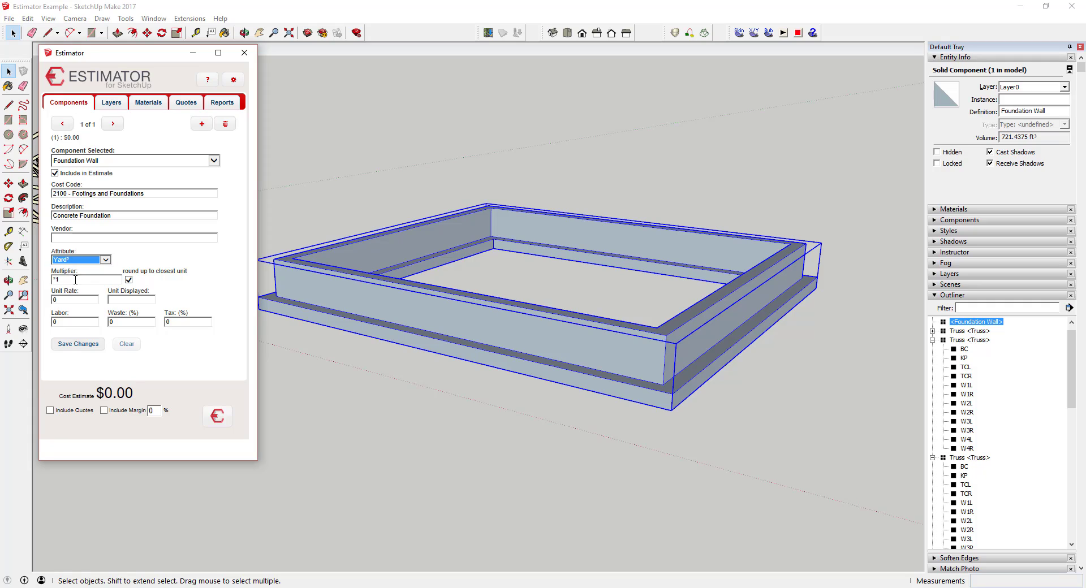
pyautogui.click(73, 301)
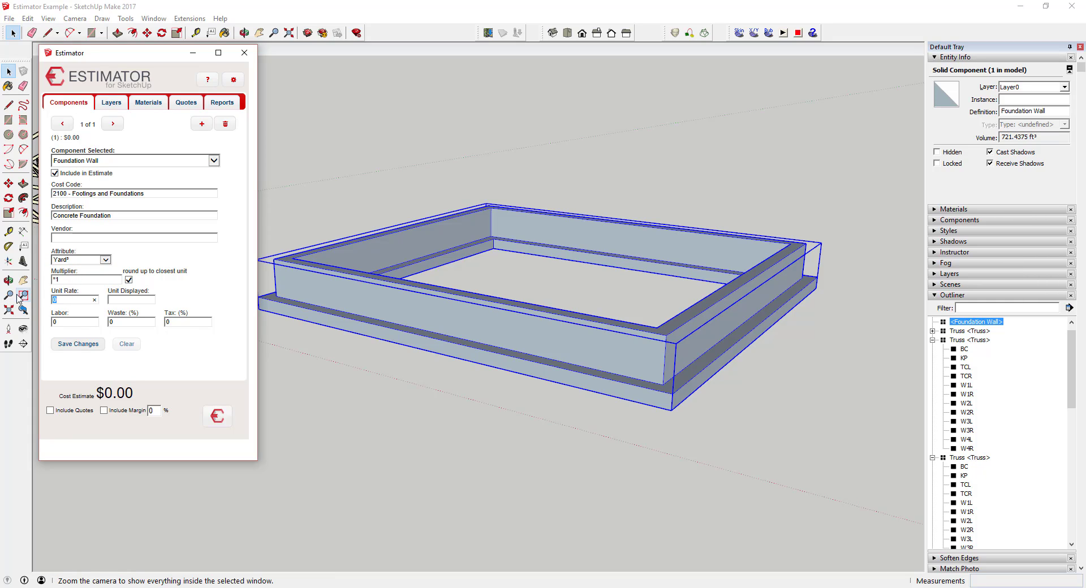
pyautogui.write('95')
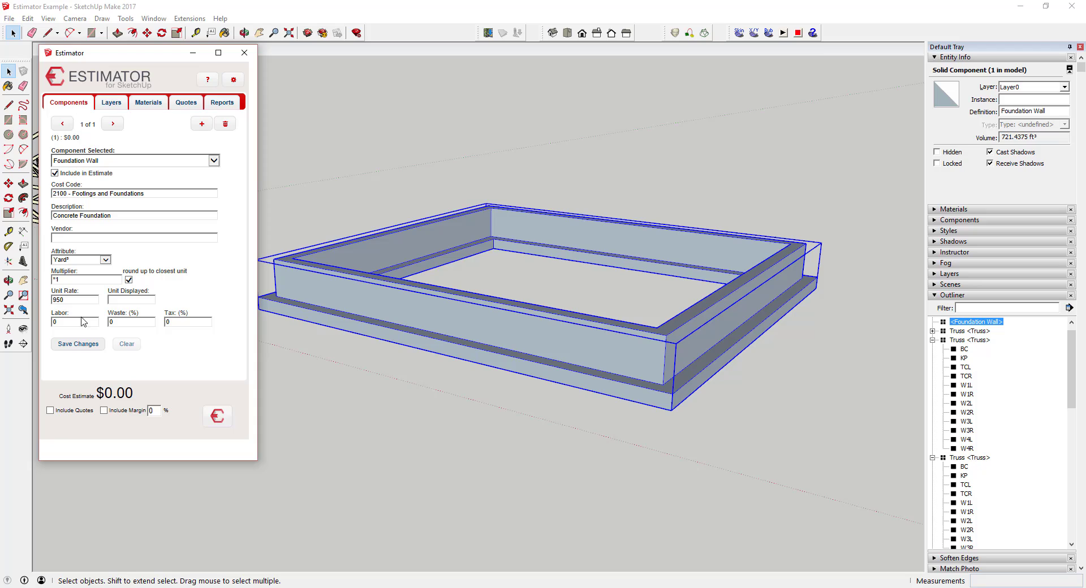
pyautogui.write('10')
pyautogui.press('Tab')
pyautogui.write('5.3')
pyautogui.click(97, 344)
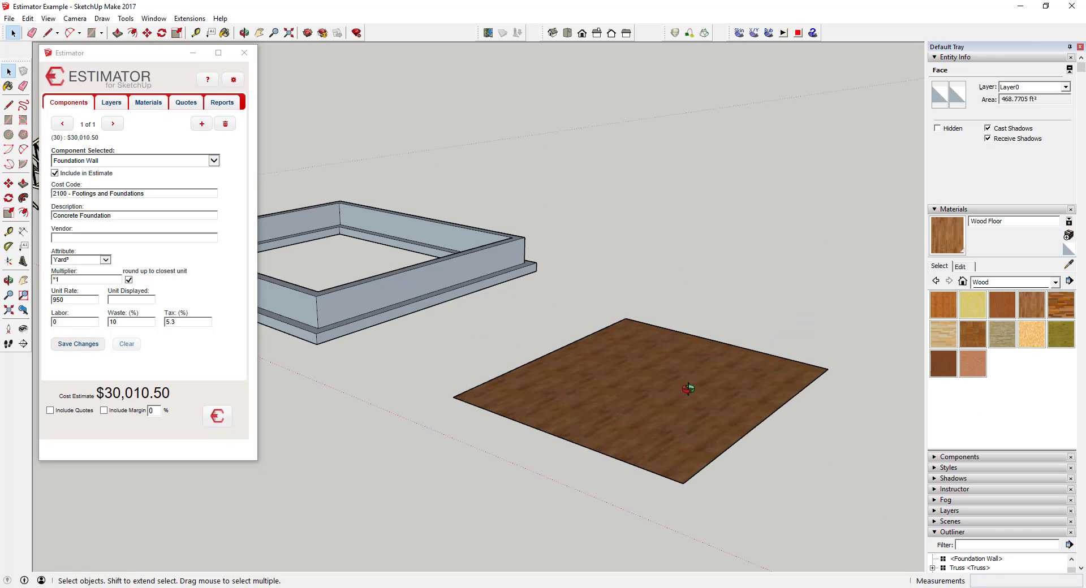
# Step: On the Materials tab, select the wood floor face and add its material to the estimate
pyautogui.keyDown('shift'); pyautogui.moveTo(691, 388); pyautogui.dragTo(703, 432, button='middle'); pyautogui.keyUp('shift')
pyautogui.scroll(2, 707, 430)
pyautogui.keyDown('shift'); pyautogui.moveTo(641, 320); pyautogui.dragTo(637, 274, button='middle'); pyautogui.keyUp('shift')
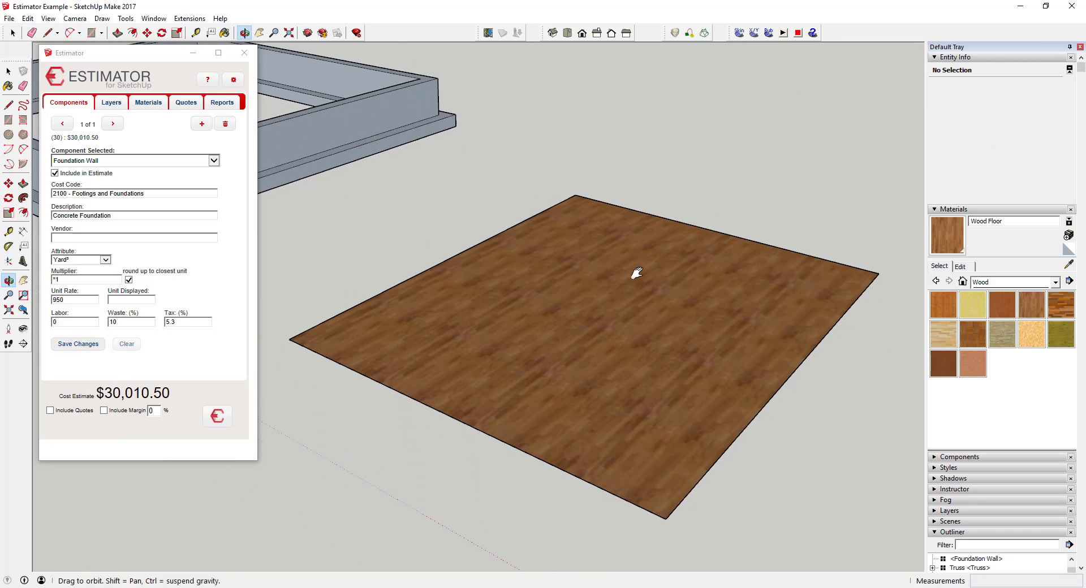
pyautogui.press('space')
pyautogui.click(147, 103)
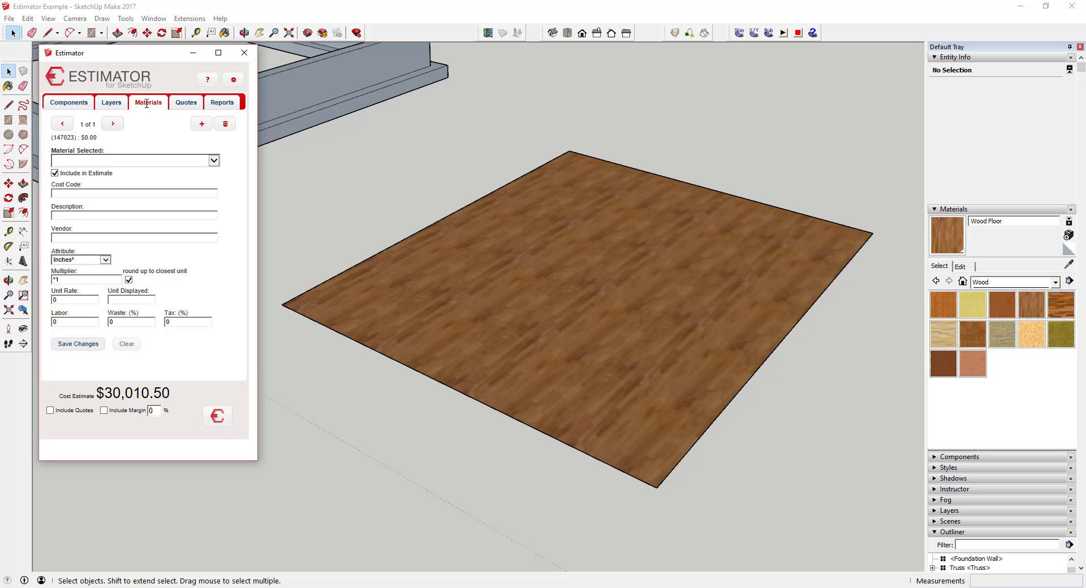
pyautogui.click(534, 316)
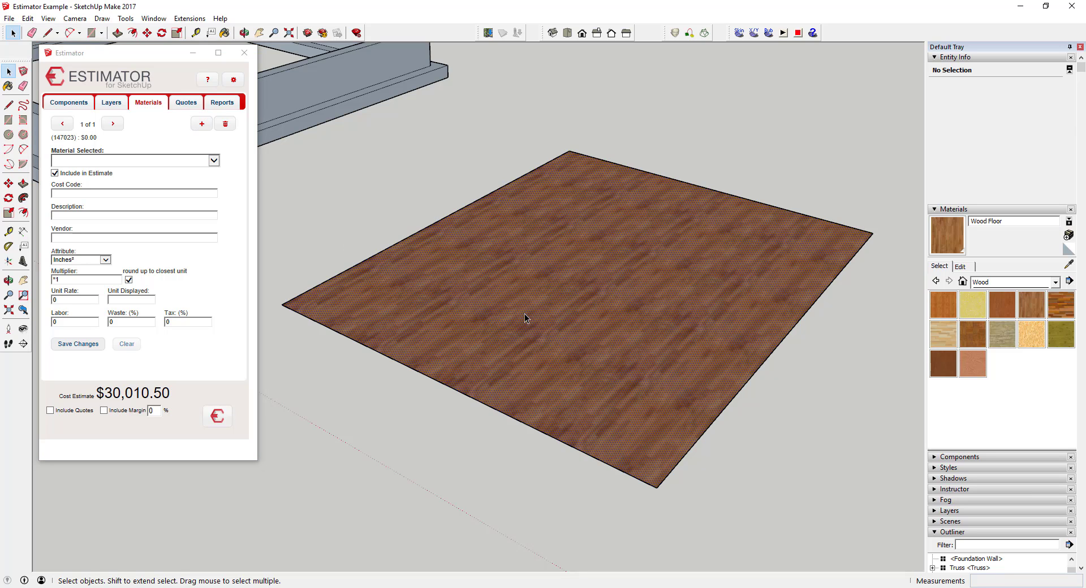
pyautogui.click(202, 125)
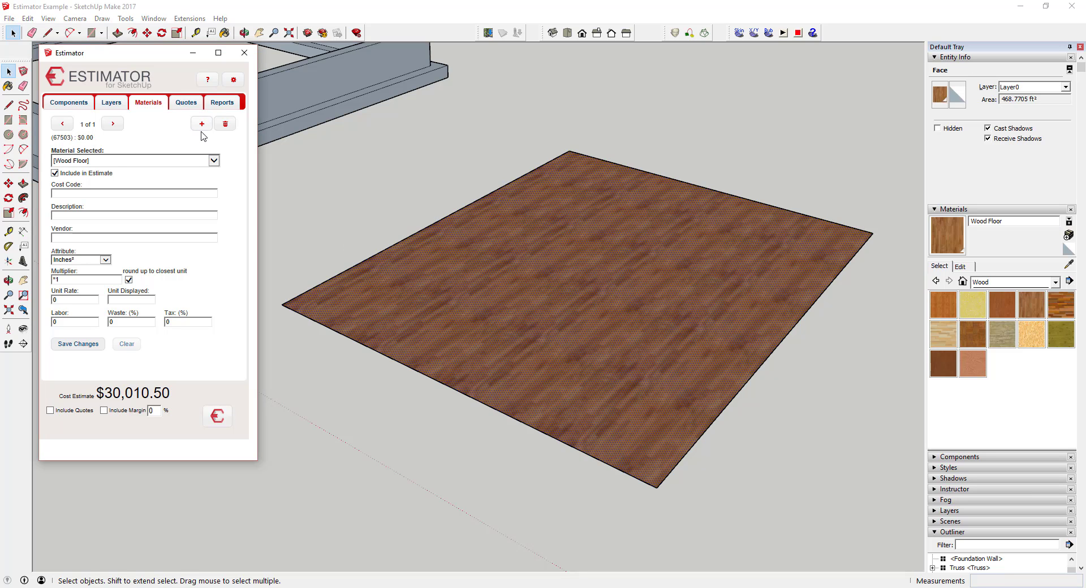
# Step: Give the floor cost code 5100 - FLOORING, description Wood Floor, vendor Flooring Contractor, measured in Feet²
pyautogui.click(95, 194)
pyautogui.write('5')
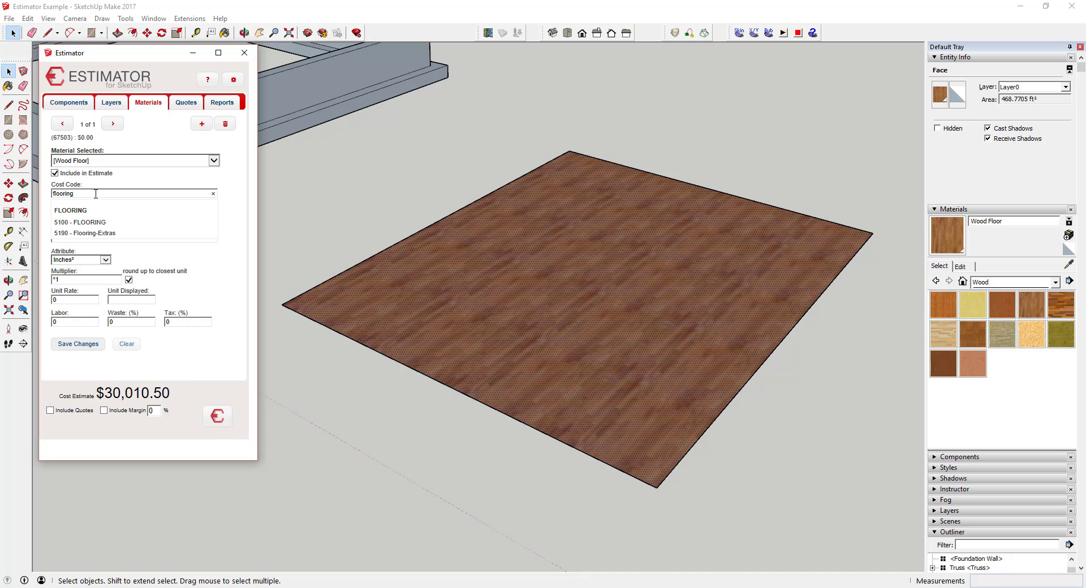
pyautogui.click(76, 214)
pyautogui.write('Wood Floor')
pyautogui.press('Tab')
pyautogui.write('Flooring Contractor')
pyautogui.press('Tab')
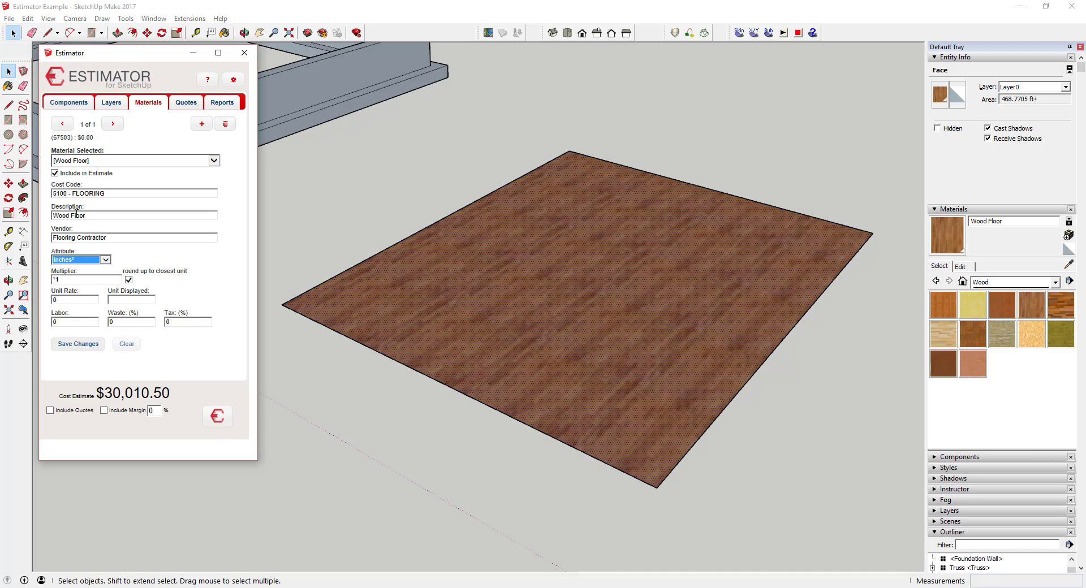
pyautogui.click(102, 261)
pyautogui.click(74, 238)
pyautogui.click(67, 300)
# Step: Save the wood floor at 5.25 per Feet² and start a quote under 9200 - FIELD OFFICE EXPENSES
pyautogui.write('5.25')
pyautogui.click(73, 345)
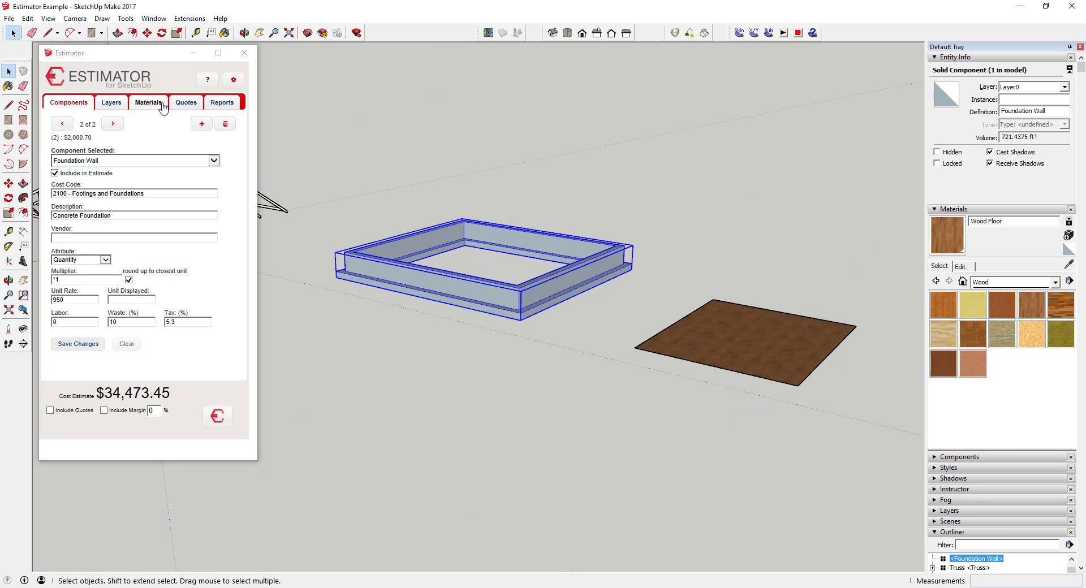
pyautogui.click(186, 102)
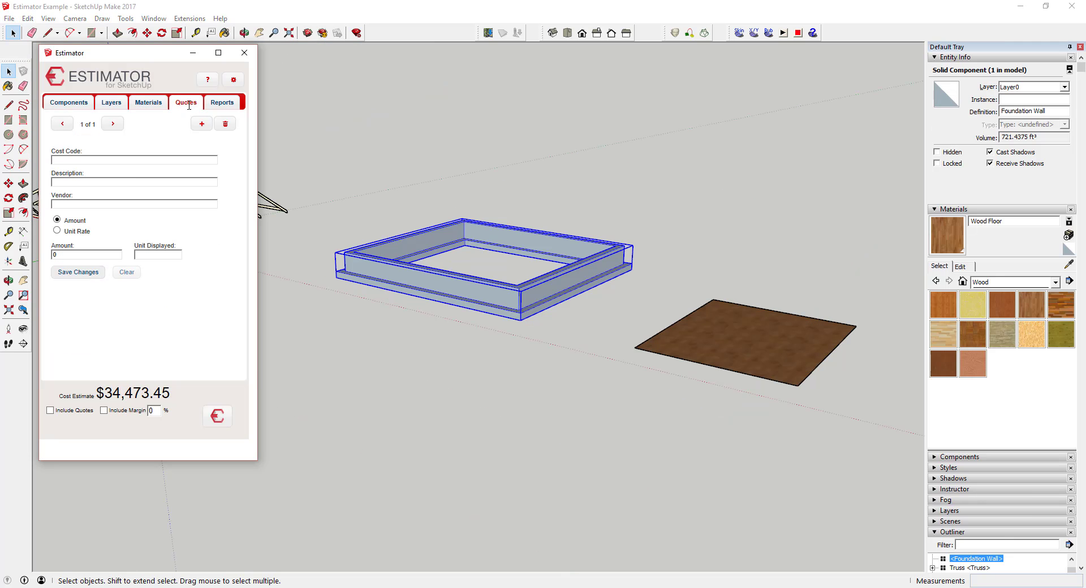
pyautogui.write('0')
pyautogui.scroll(-10, 131, 243)
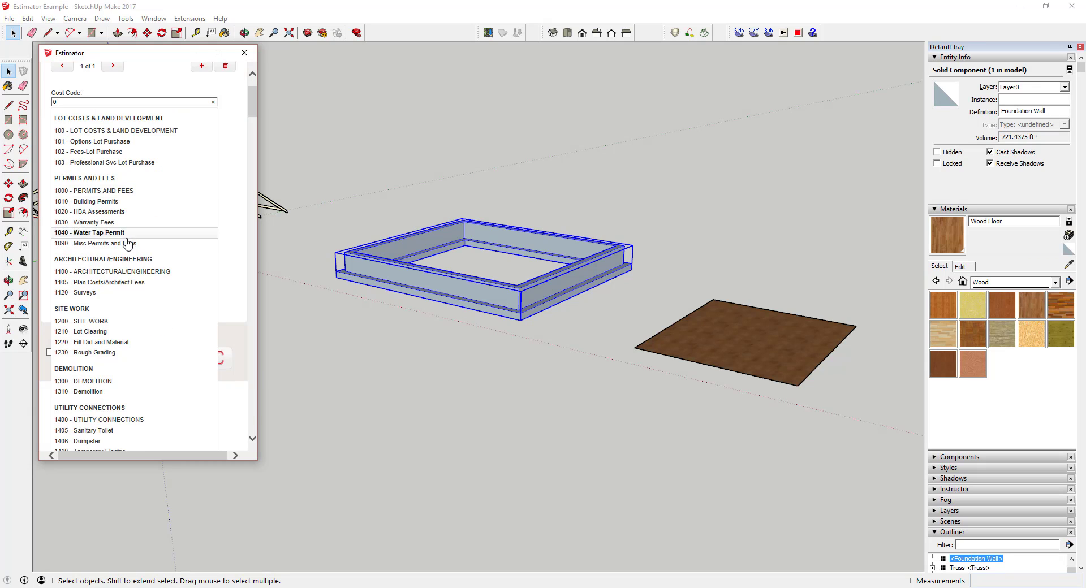
pyautogui.click(135, 195)
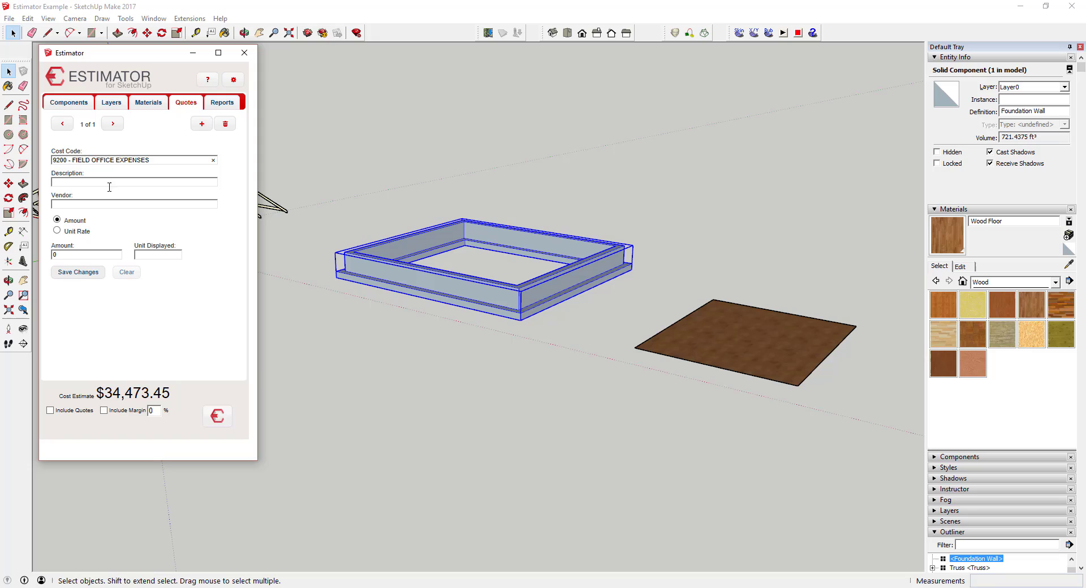
# Step: Save a 15000 quote amount, then include quotes and a 5% margin in the estimate
pyautogui.doubleClick(80, 256)
pyautogui.click(64, 411)
pyautogui.click(68, 273)
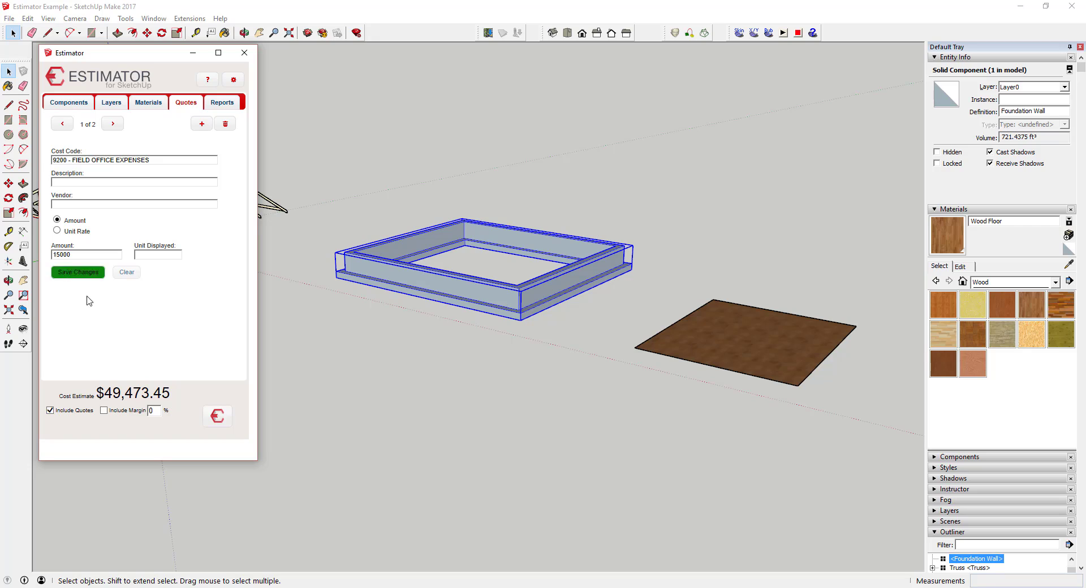
pyautogui.click(104, 411)
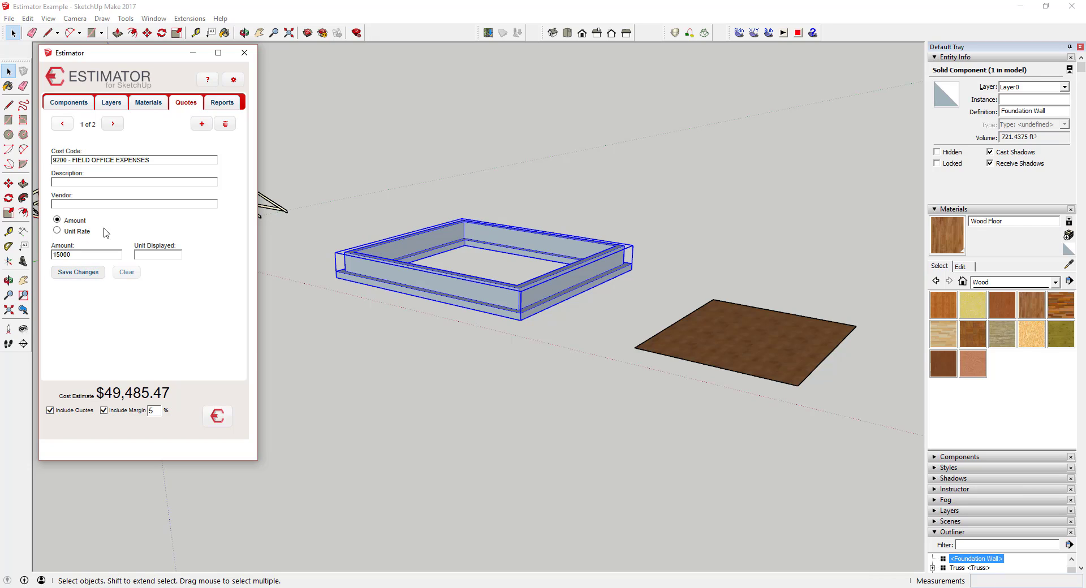
# Step: On the Reports tab, enter job details: Test Project, located in Denver, CO
pyautogui.click(221, 104)
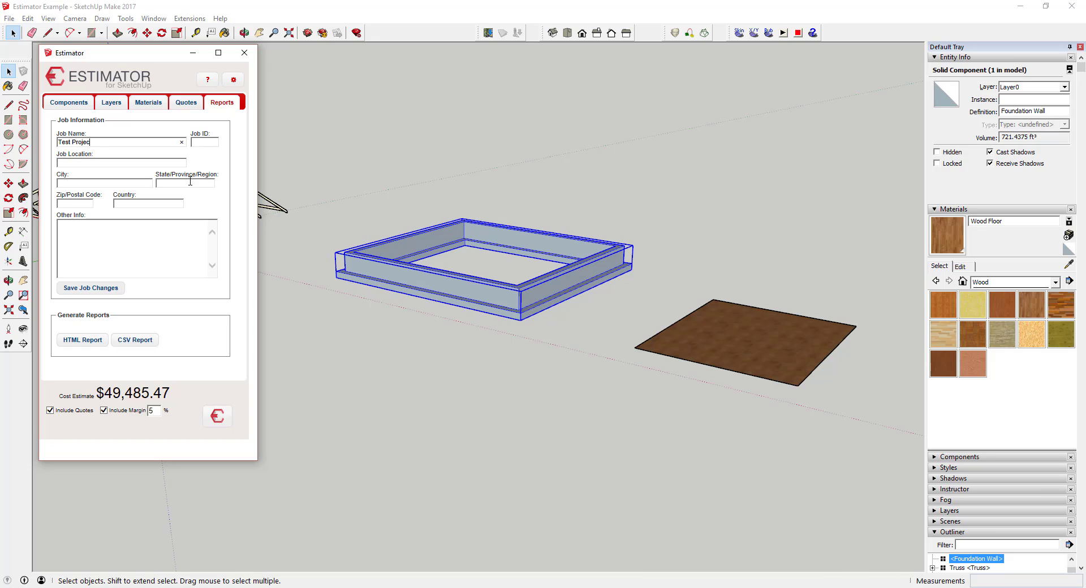
pyautogui.write('Test Location')
pyautogui.scroll(-3, 345, 213)
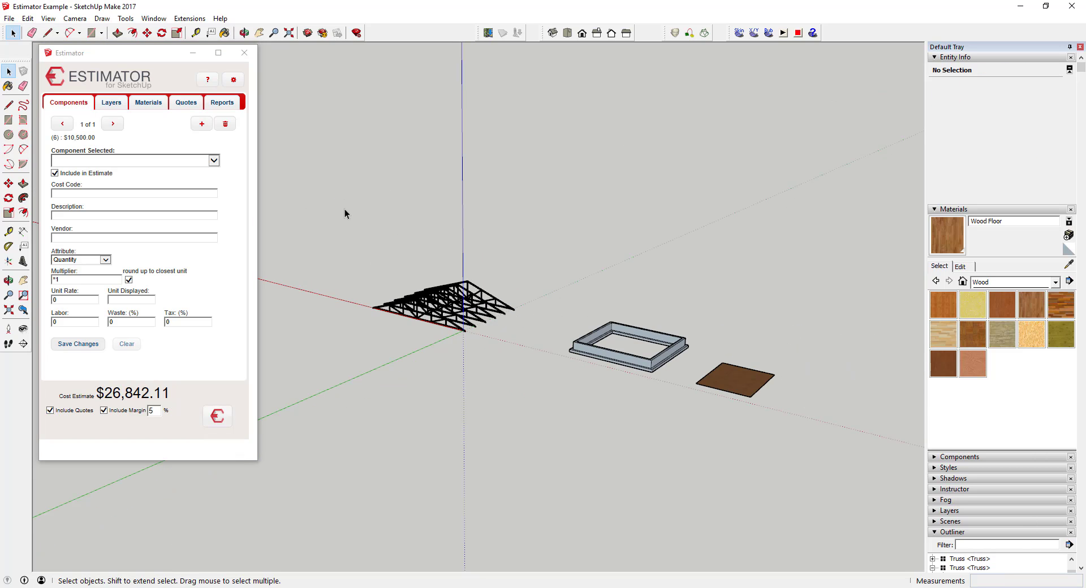
# Step: Select all geometry, refresh the component costs, and generate the HTML cost report
pyautogui.moveTo(343, 208); pyautogui.dragTo(896, 479)
pyautogui.scroll(2, 721, 390)
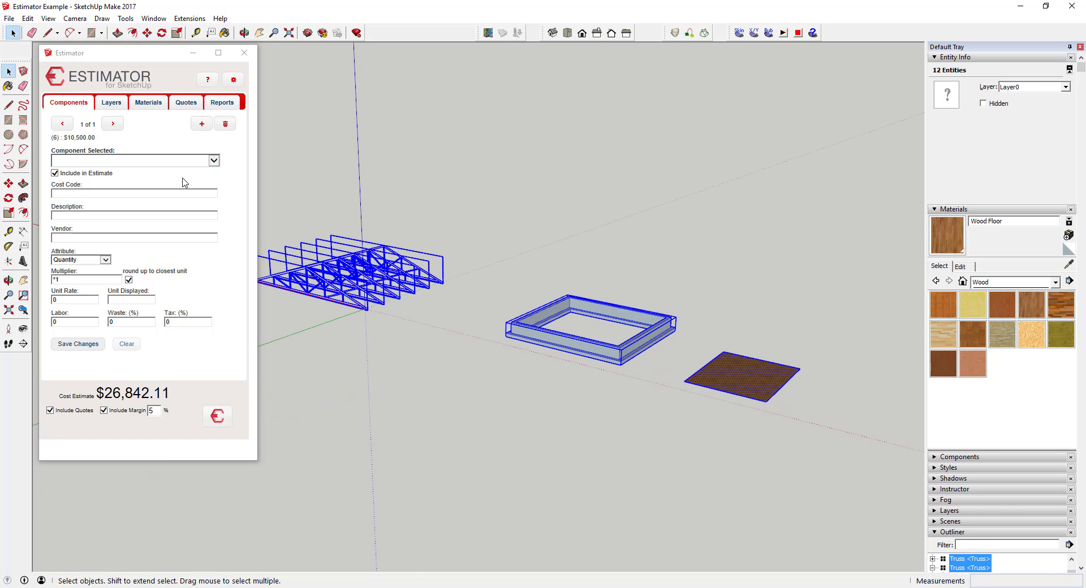
pyautogui.click(218, 420)
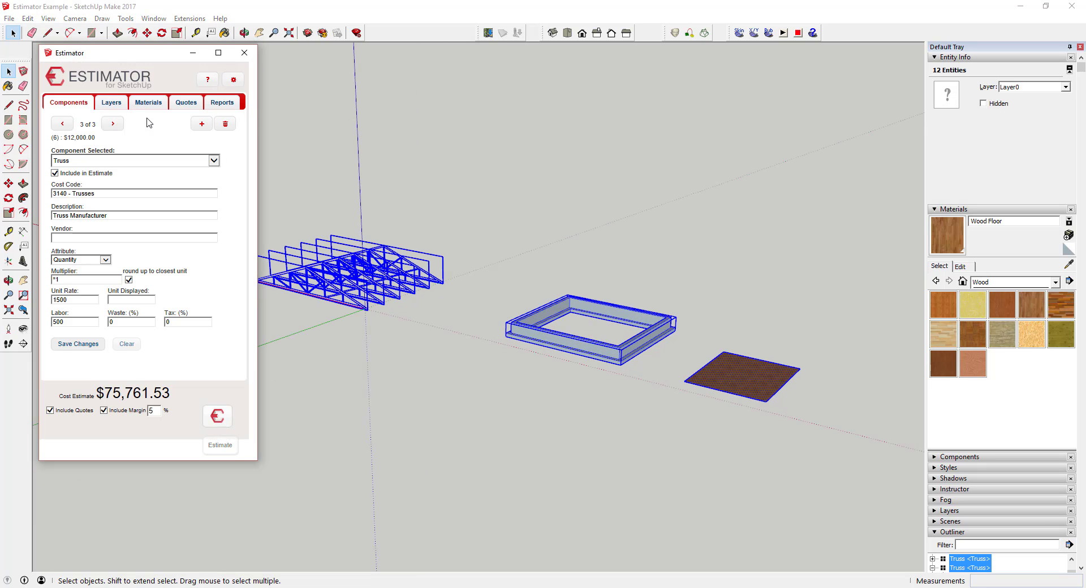
pyautogui.click(220, 104)
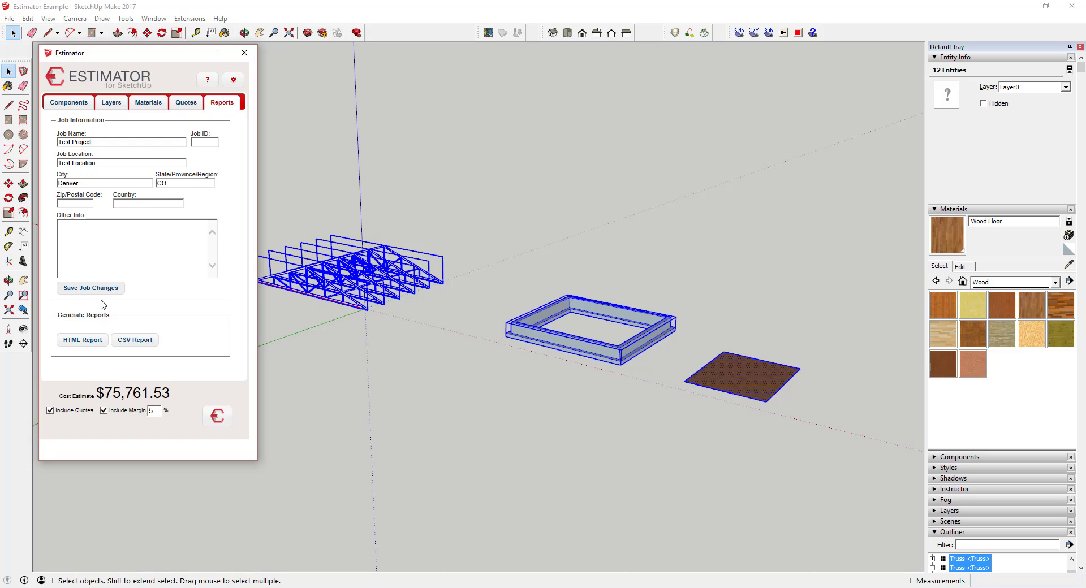
pyautogui.click(90, 342)
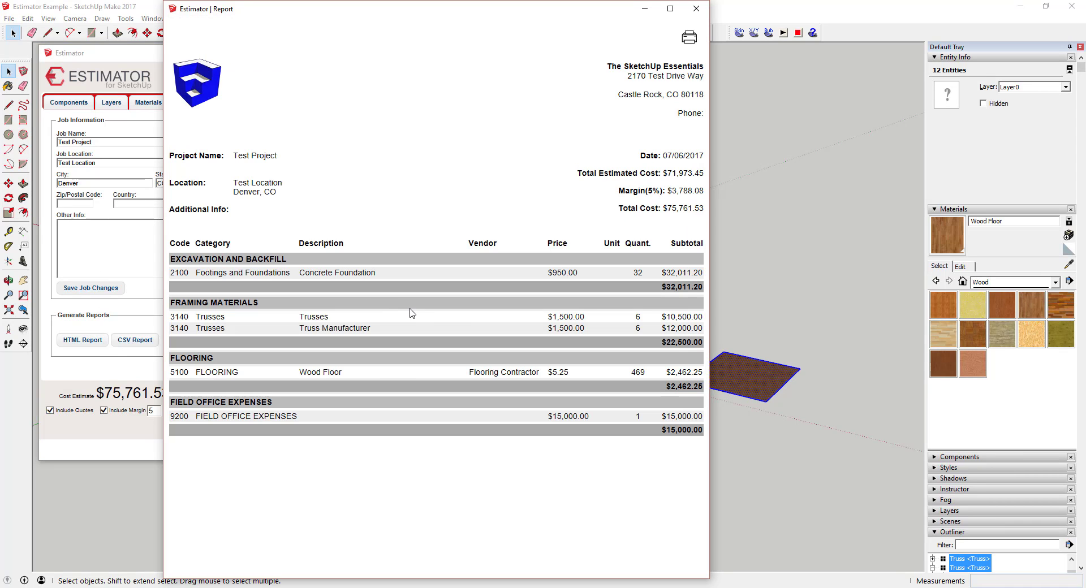